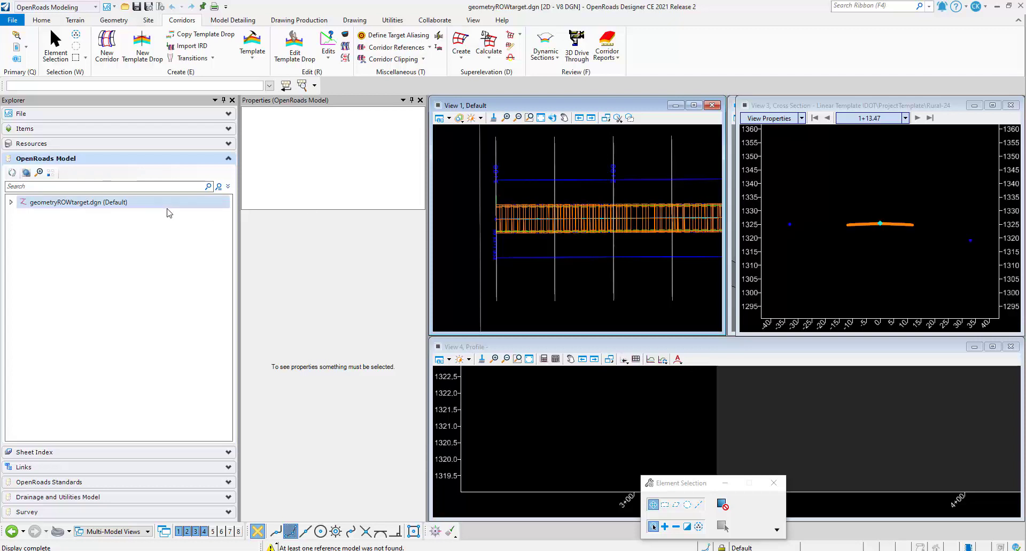
Step: Open the GeomBL Template Drop [1+00.00-4+25.00] for editing from the OpenRoads Model tree
{"action": "left_click", "coordinate": [10, 203]}
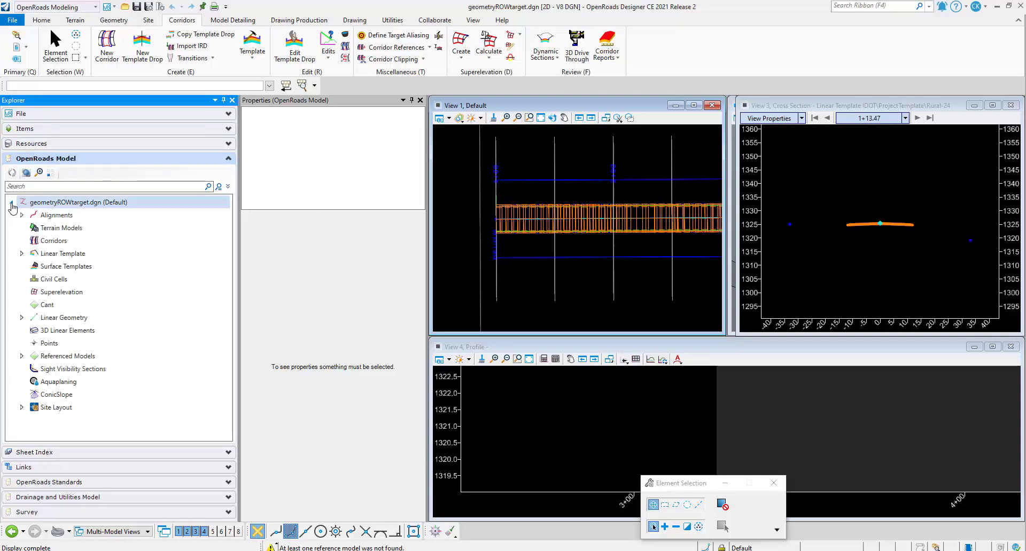
{"action": "left_click", "coordinate": [21, 254]}
{"action": "left_click", "coordinate": [32, 266]}
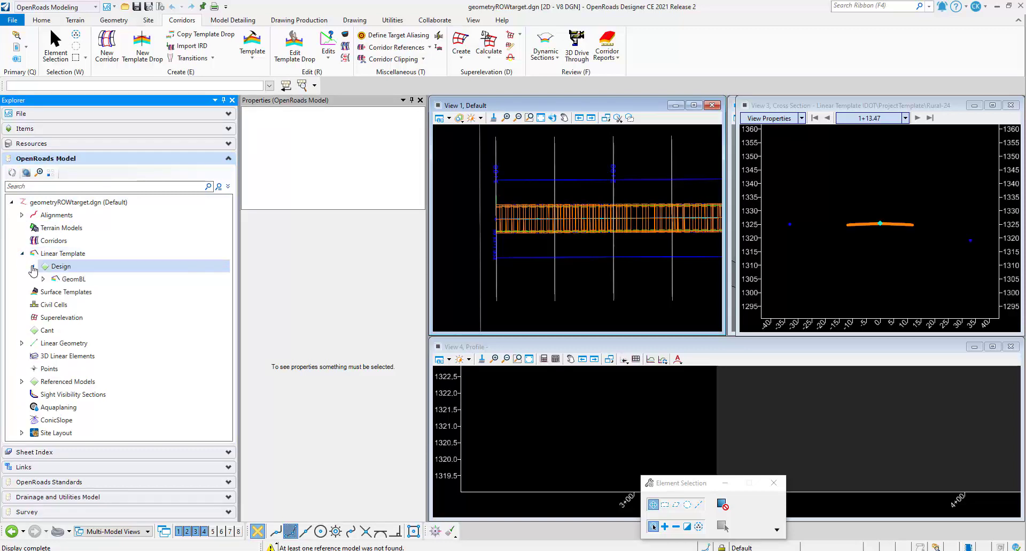
{"action": "left_click", "coordinate": [44, 280]}
{"action": "left_click", "coordinate": [54, 293]}
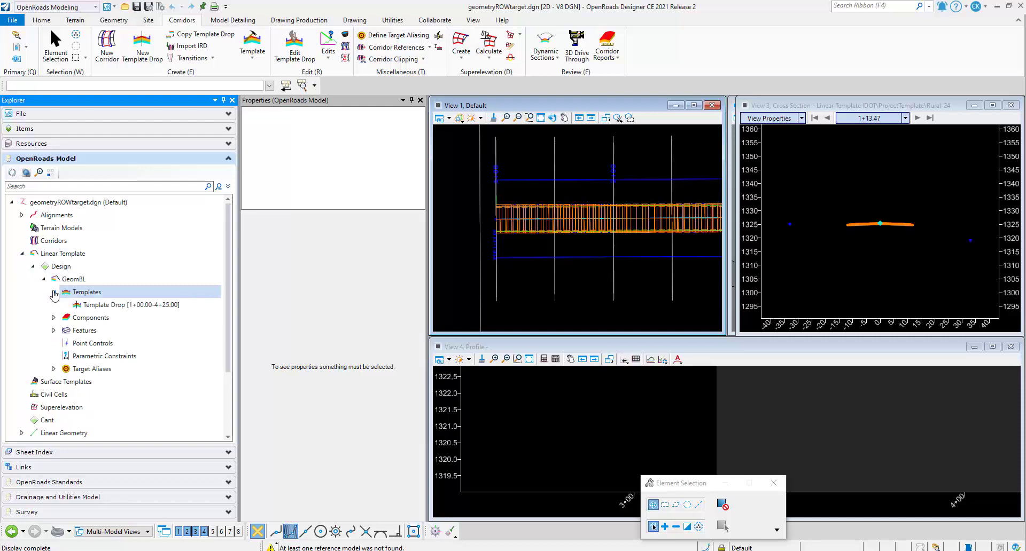
{"action": "left_click", "coordinate": [112, 307]}
{"action": "right_click", "coordinate": [111, 307]}
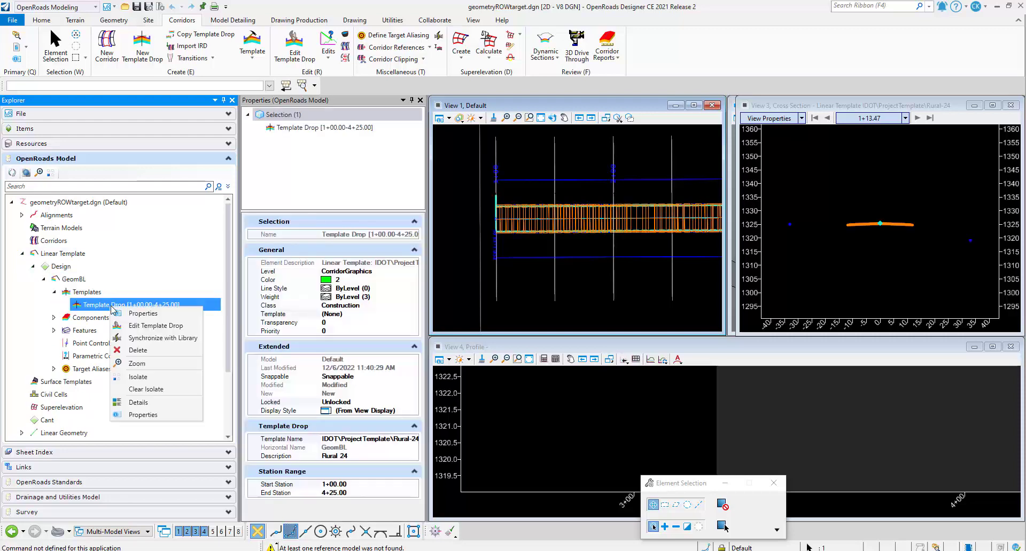
{"action": "left_click", "coordinate": [166, 326]}
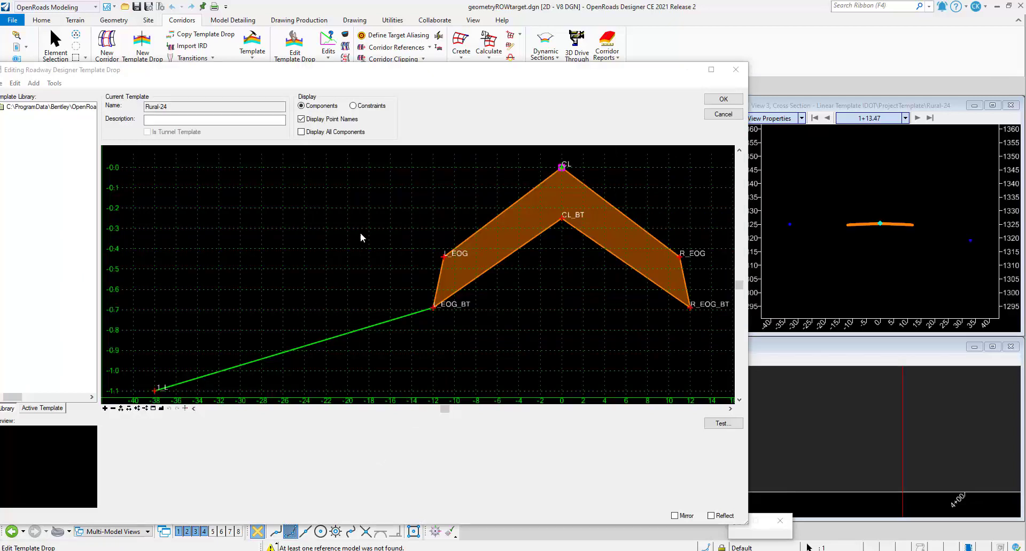
{"action": "scroll", "coordinate": [305, 260], "scroll_direction": "down", "scroll_amount": 2}
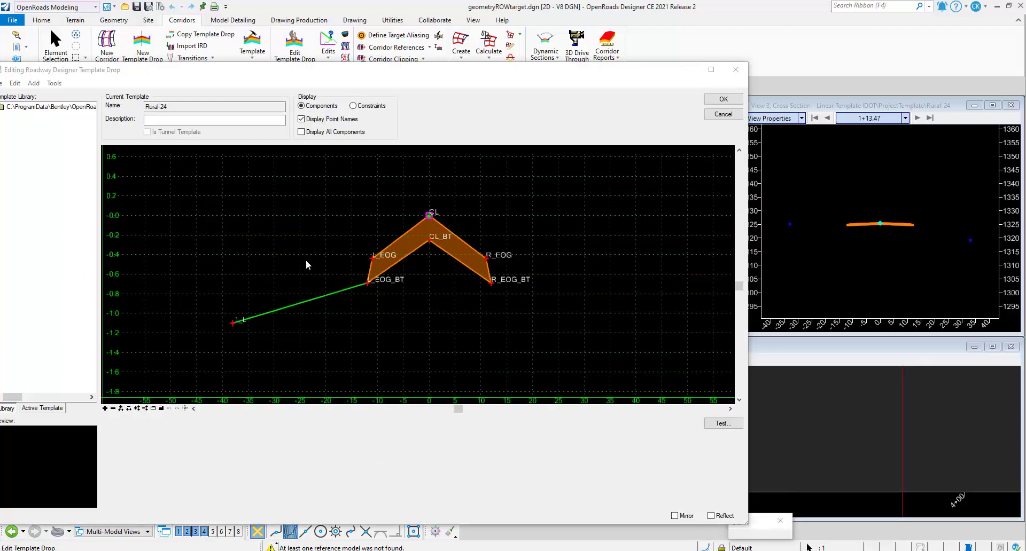
{"action": "double_click", "coordinate": [315, 304]}
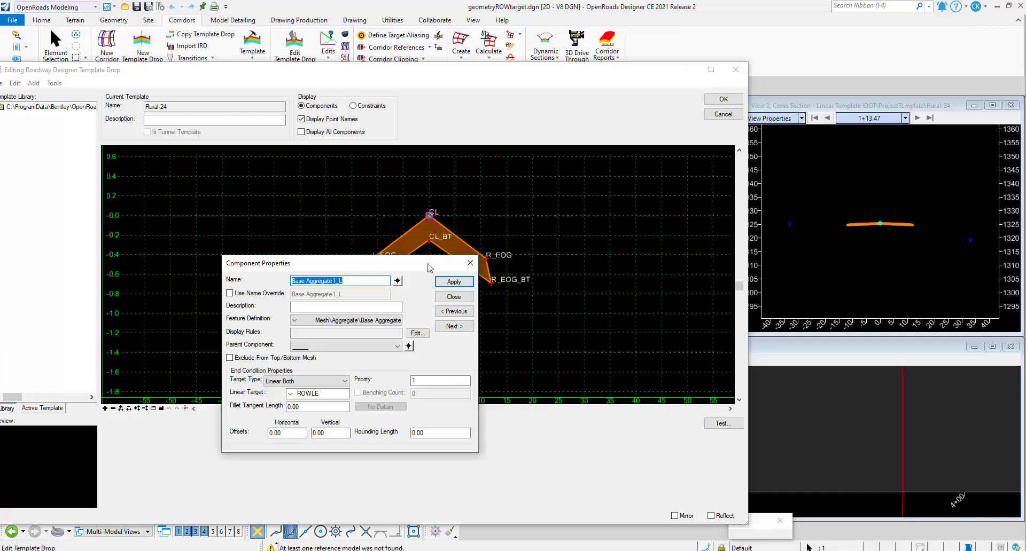
{"action": "left_click", "coordinate": [455, 296]}
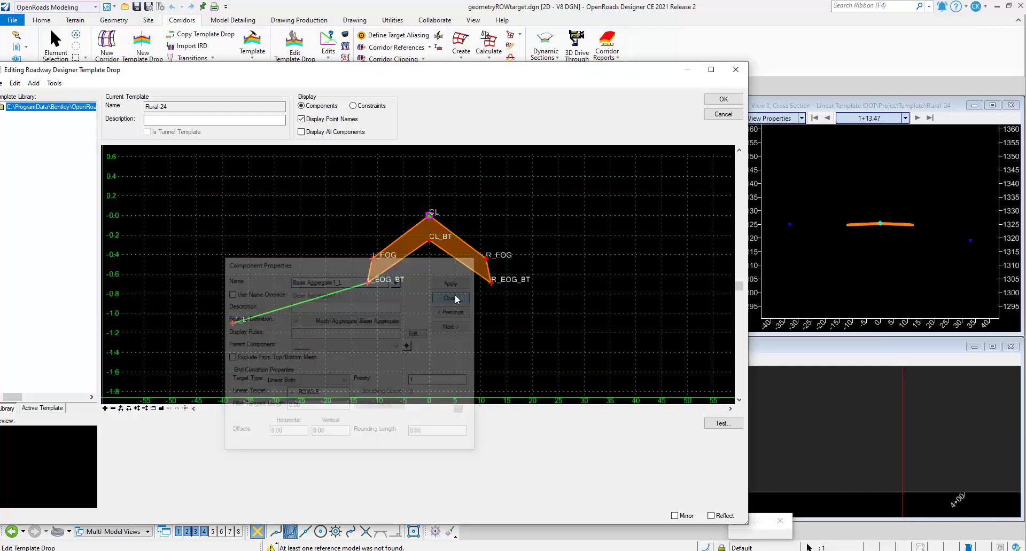
{"action": "left_click", "coordinate": [723, 424]}
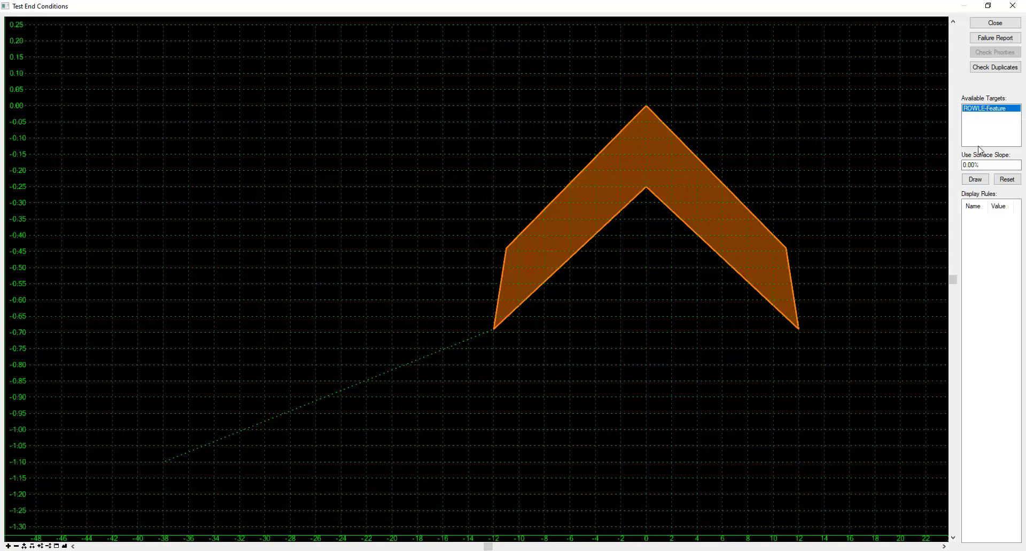
{"action": "left_click", "coordinate": [975, 179]}
{"action": "scroll", "coordinate": [240, 294], "scroll_direction": "down", "scroll_amount": 3}
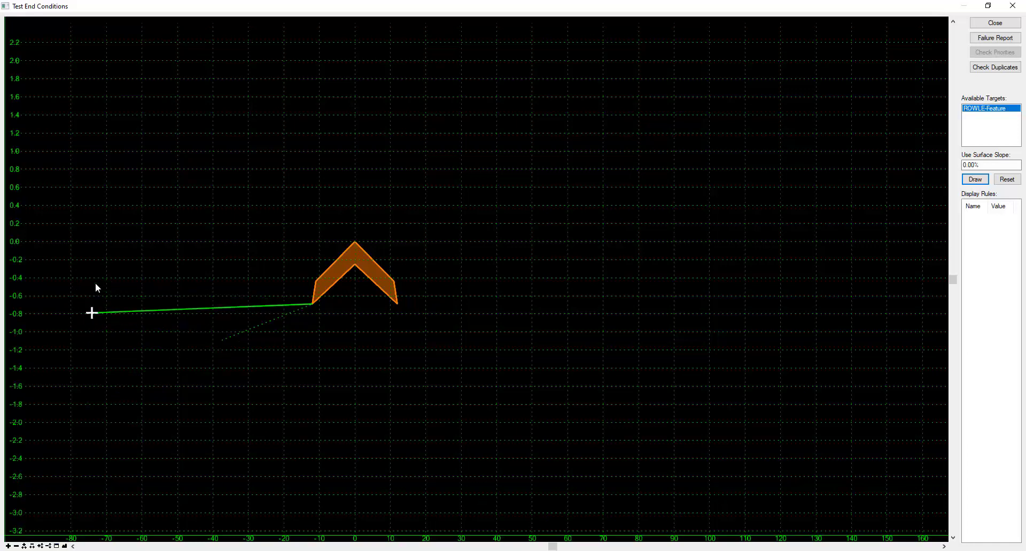
{"action": "left_click", "coordinate": [90, 380]}
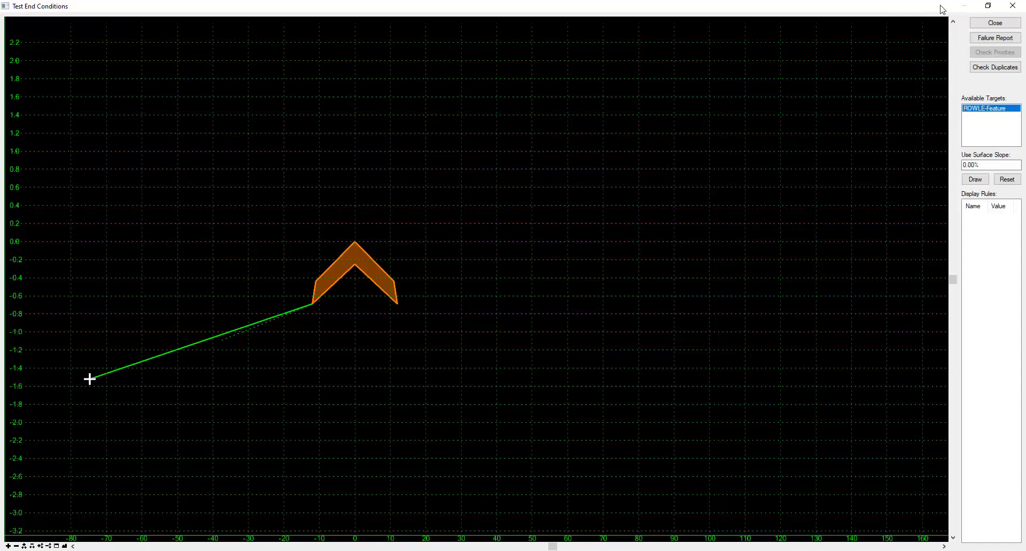
{"action": "left_click", "coordinate": [994, 23]}
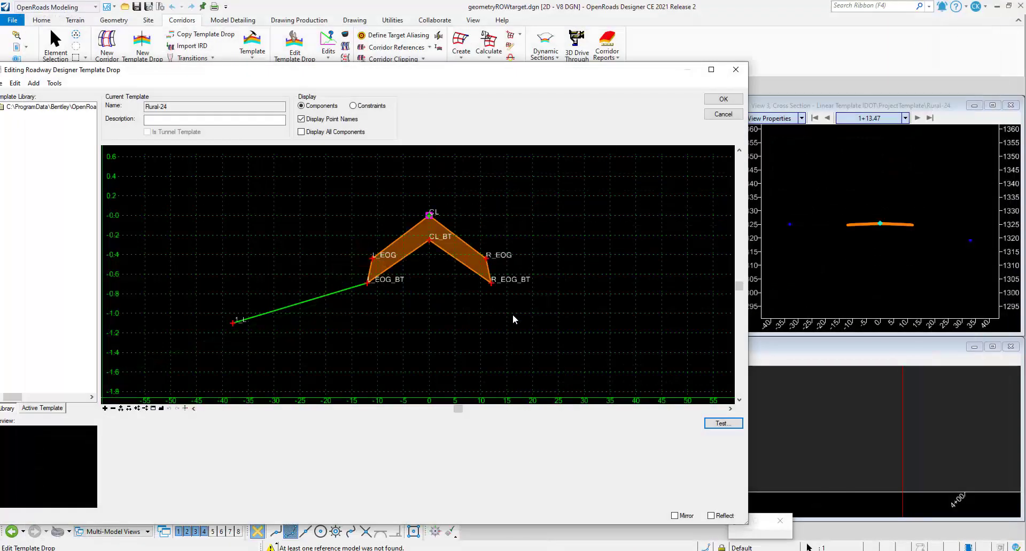
Step: Accept the template drop edits with OK and clear the selection in View 1
{"action": "left_click", "coordinate": [723, 101]}
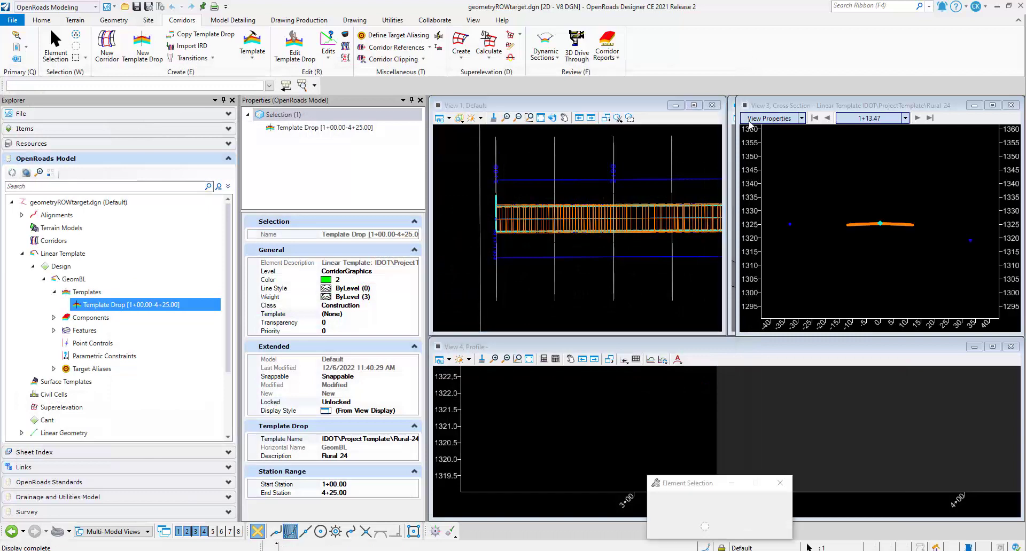
{"action": "left_click", "coordinate": [556, 191]}
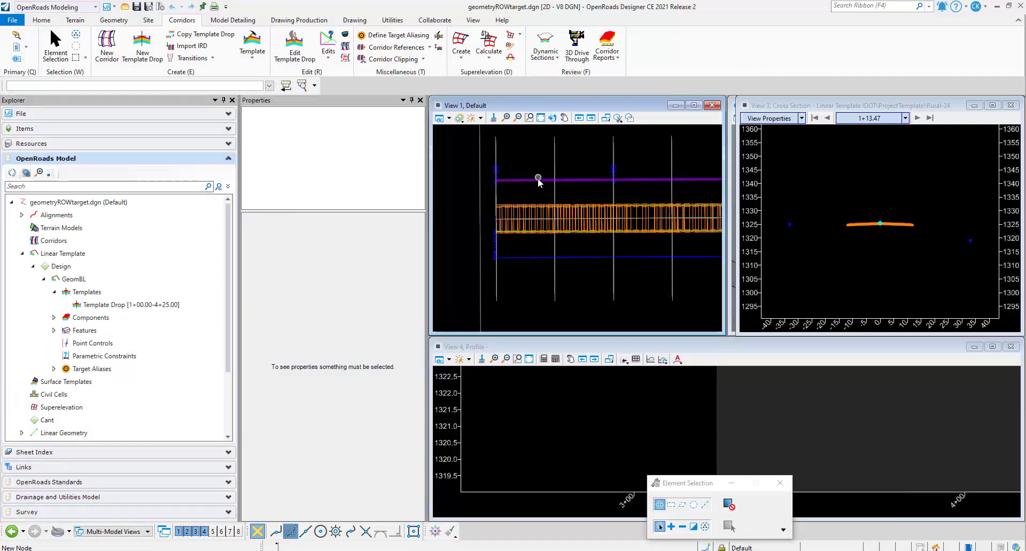
{"action": "mouse_move", "coordinate": [538, 181]}
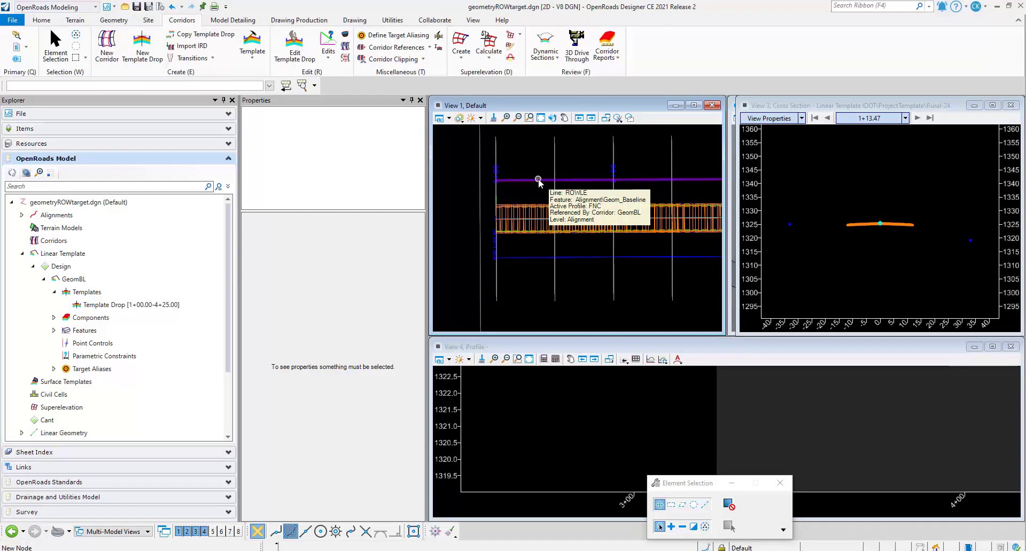
{"action": "left_click", "coordinate": [346, 35]}
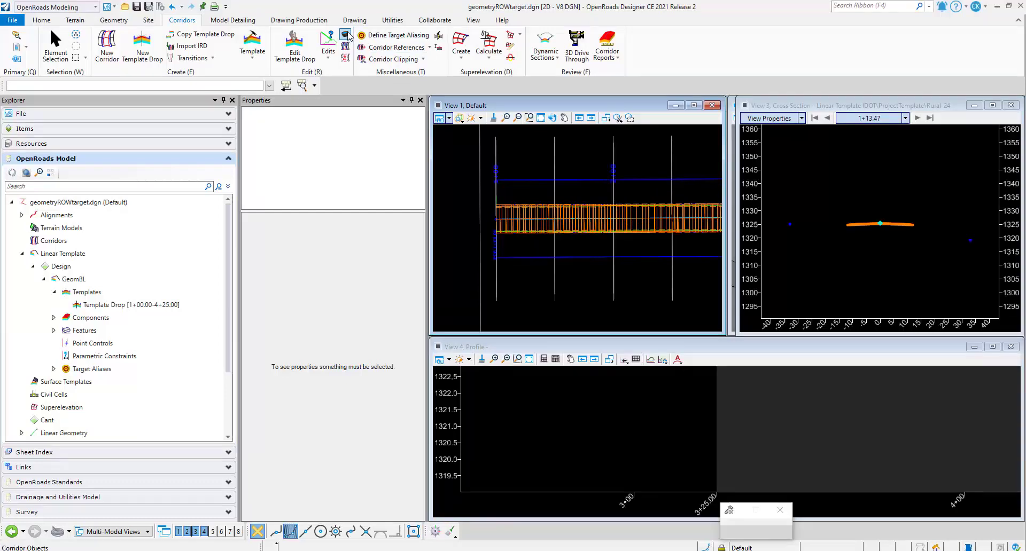
{"action": "left_click", "coordinate": [542, 224]}
{"action": "left_click", "coordinate": [65, 182]}
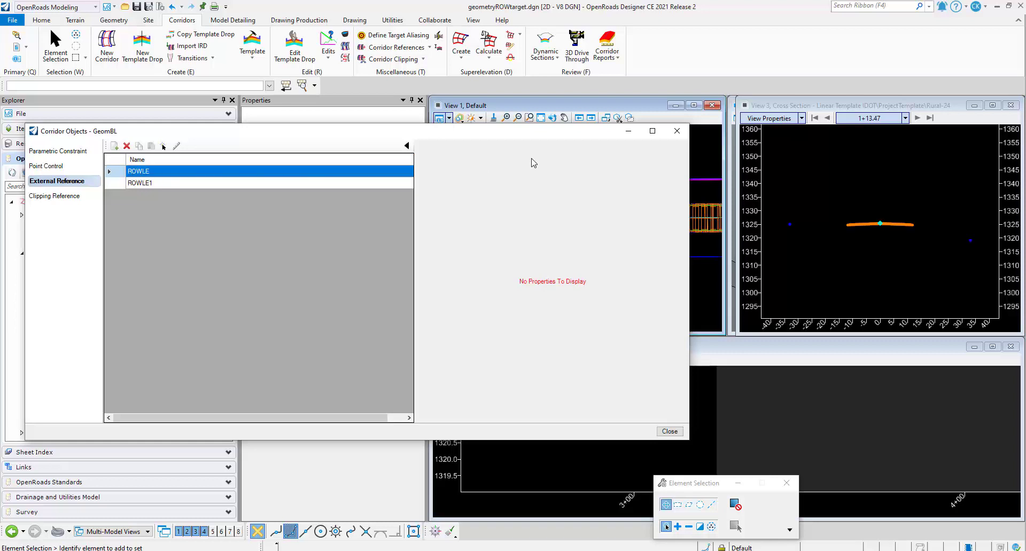
{"action": "left_click", "coordinate": [677, 131]}
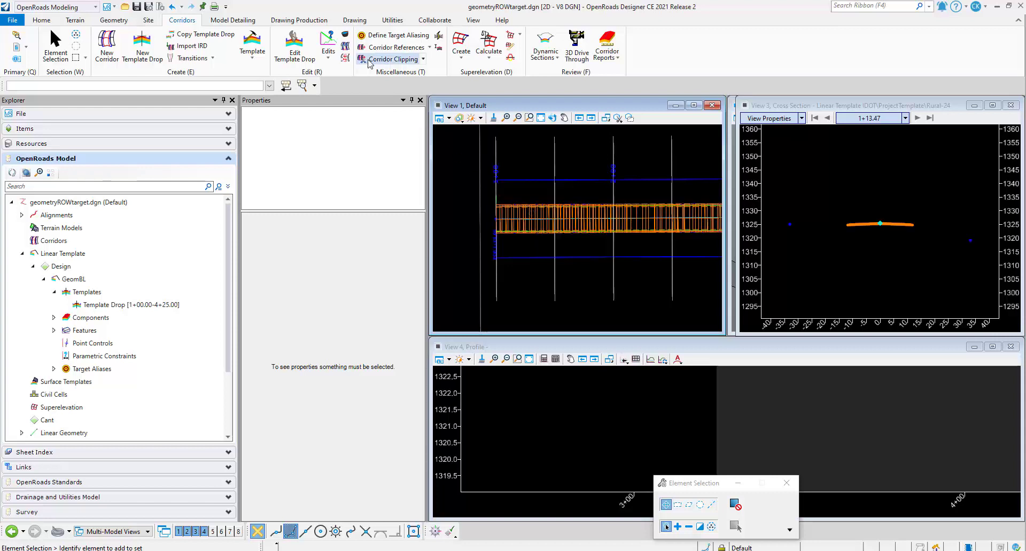
Step: Alias the corridor's ROWLE target to the ROWLE:FNC profile and apply it
{"action": "left_click", "coordinate": [394, 36]}
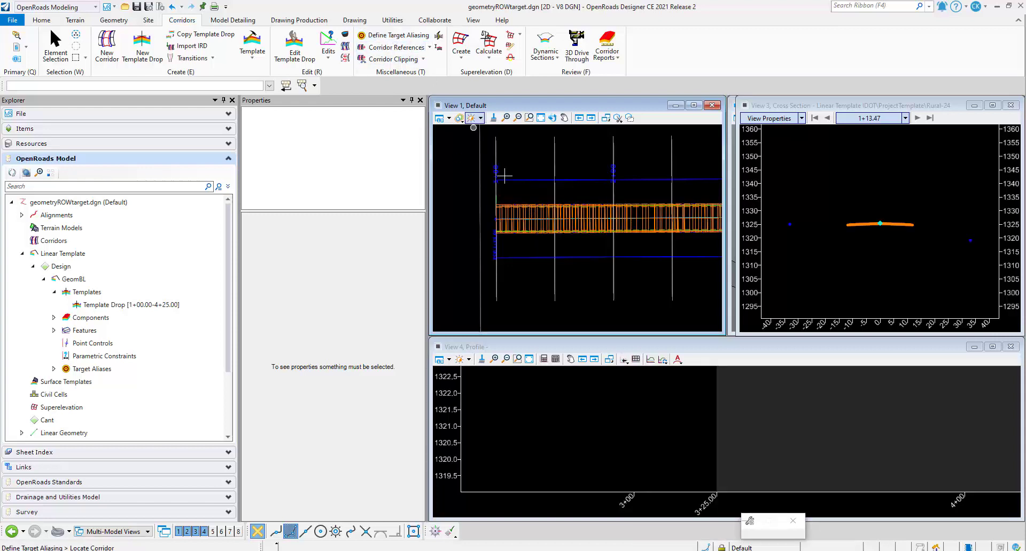
{"action": "left_click", "coordinate": [527, 212]}
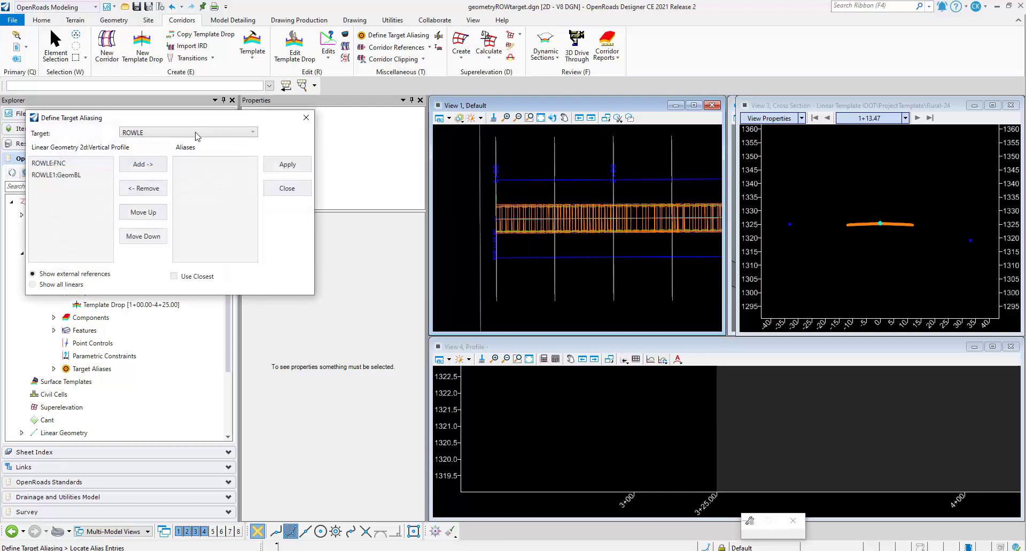
{"action": "left_click", "coordinate": [168, 134]}
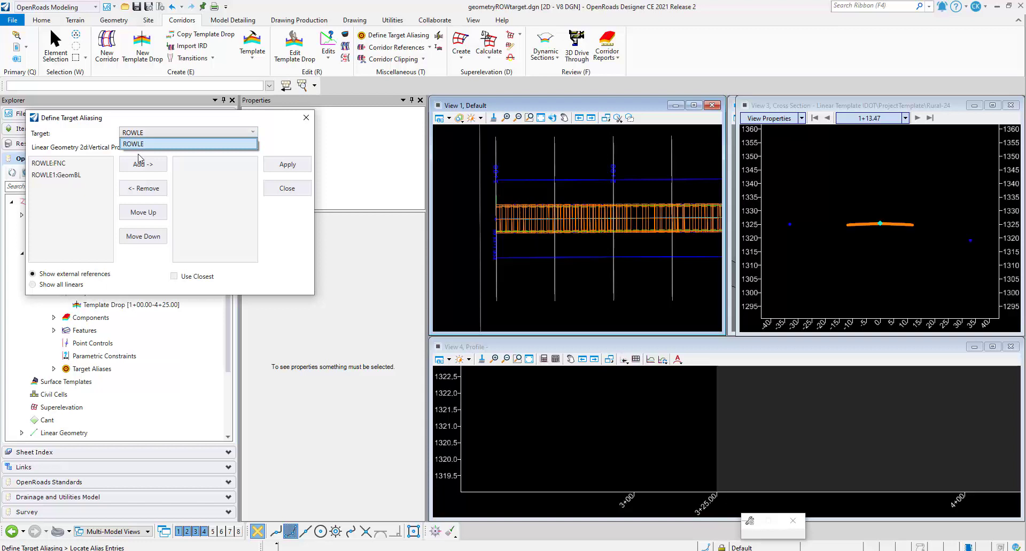
{"action": "left_click", "coordinate": [144, 148]}
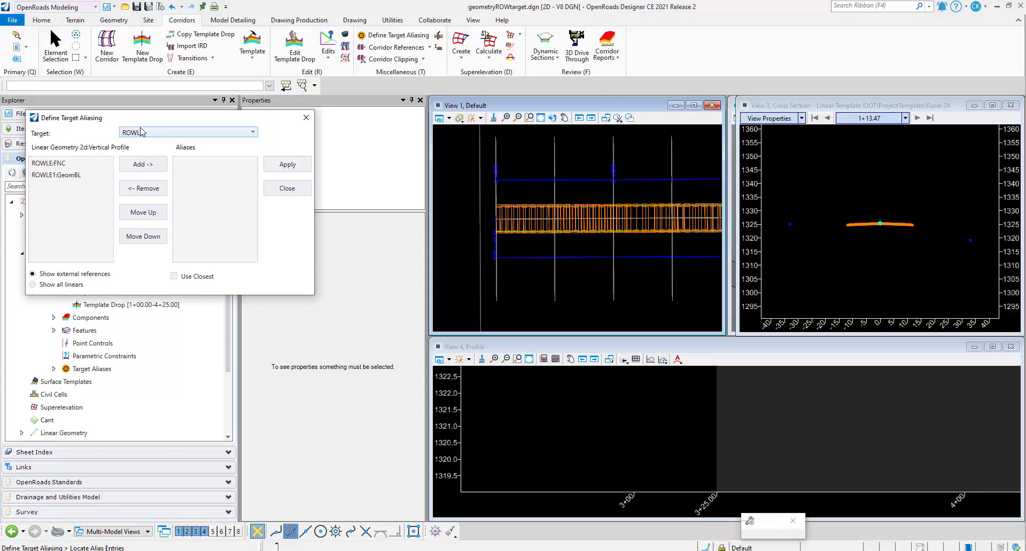
{"action": "left_click", "coordinate": [39, 163]}
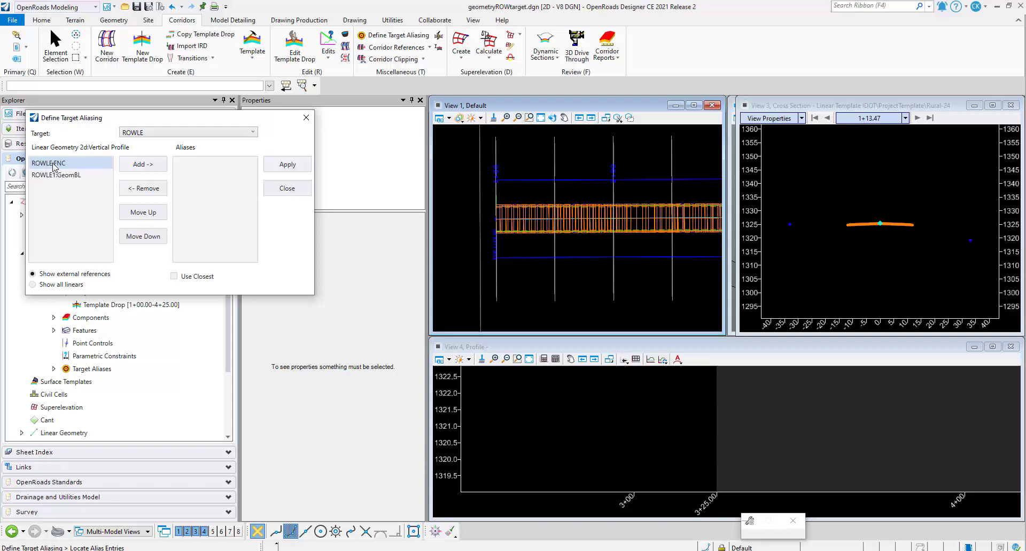
{"action": "left_click", "coordinate": [59, 168]}
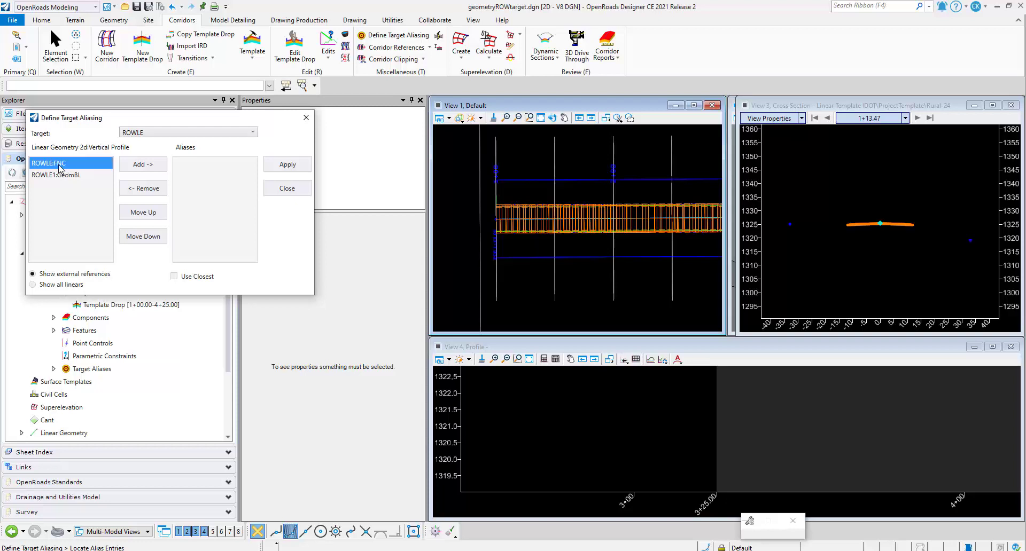
{"action": "left_click", "coordinate": [152, 165]}
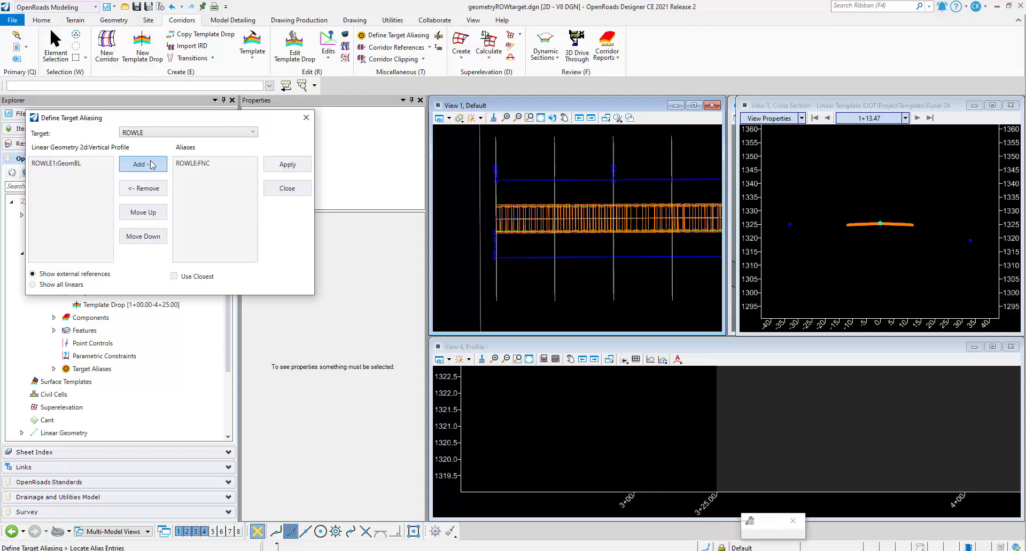
{"action": "left_click", "coordinate": [282, 168]}
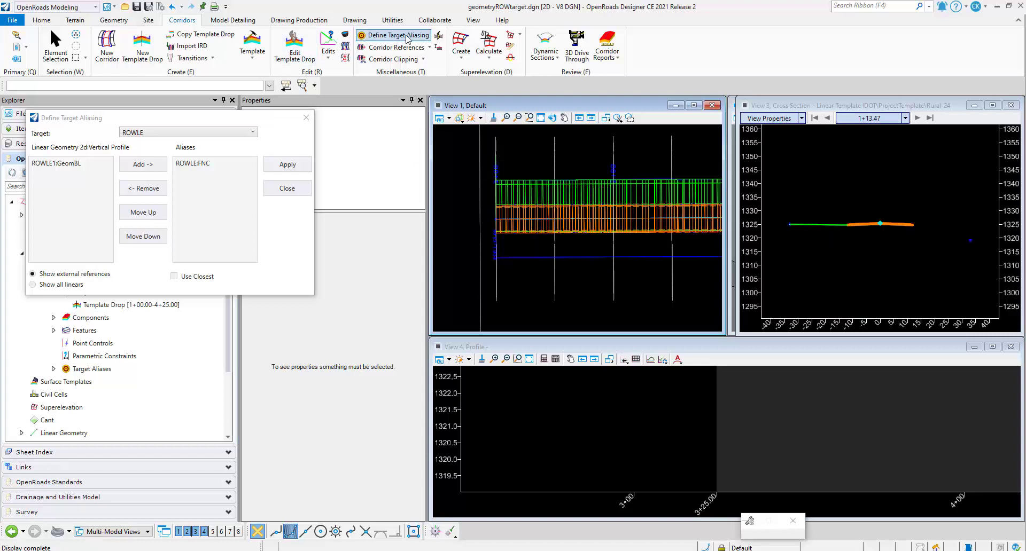
{"action": "left_click", "coordinate": [74, 165]}
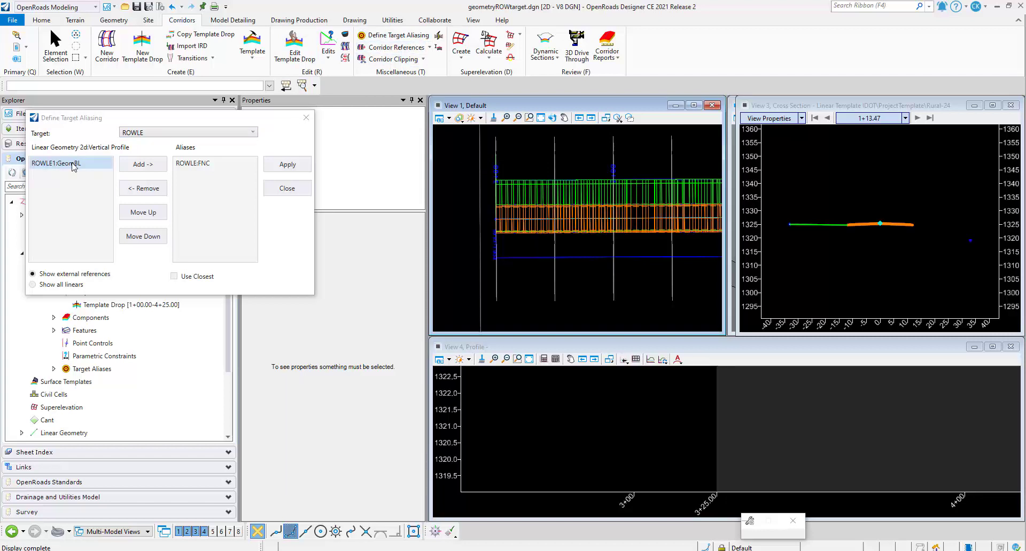
{"action": "left_click", "coordinate": [143, 164]}
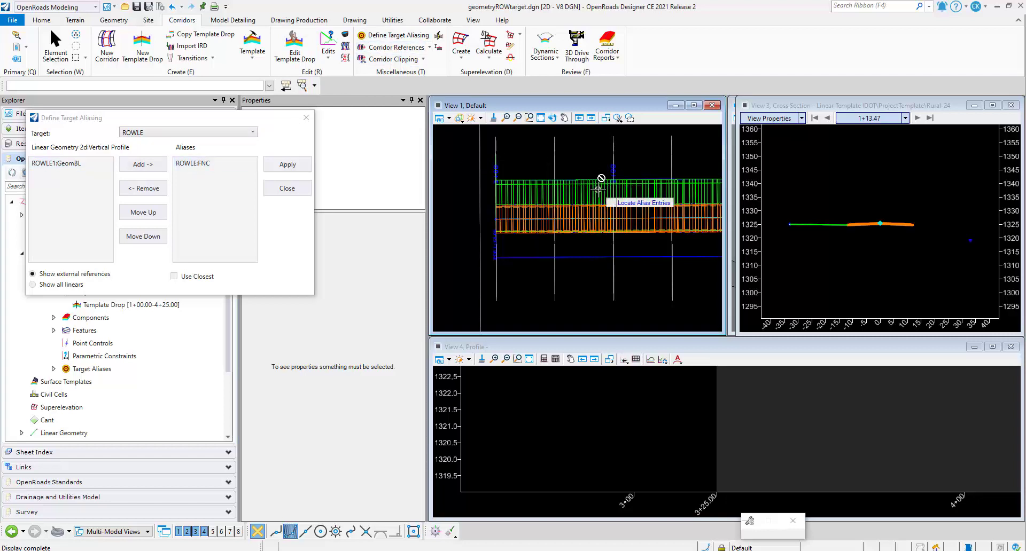